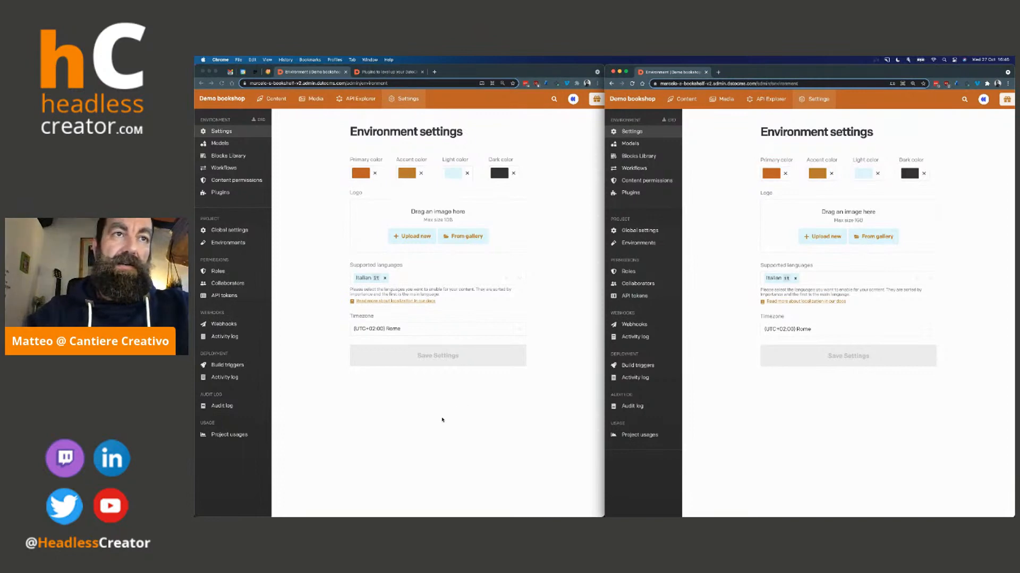
Change the environment's primary color to a bright blue
{"action": "left_click", "coordinate": [337, 305]}
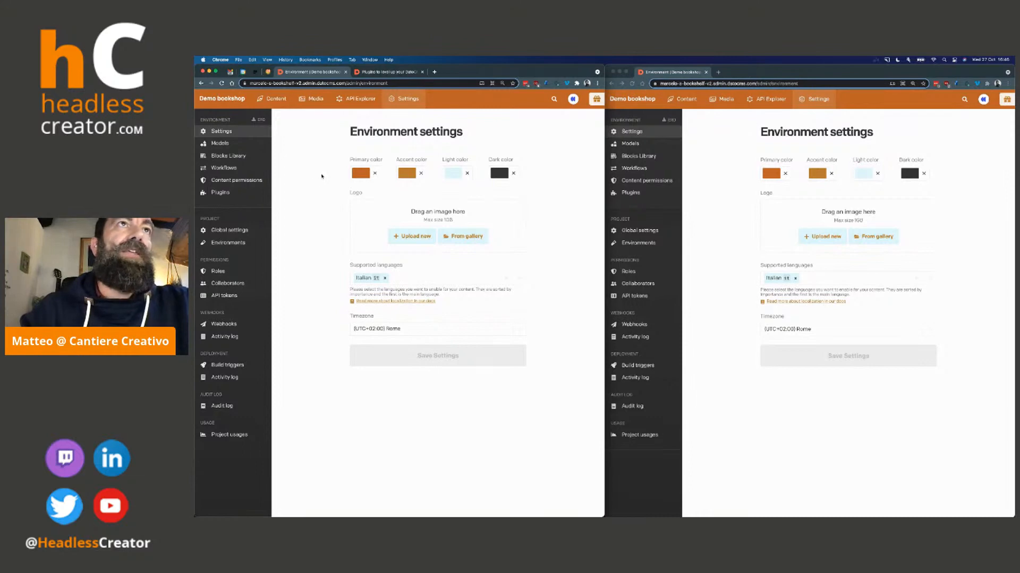
{"action": "left_click", "coordinate": [357, 176]}
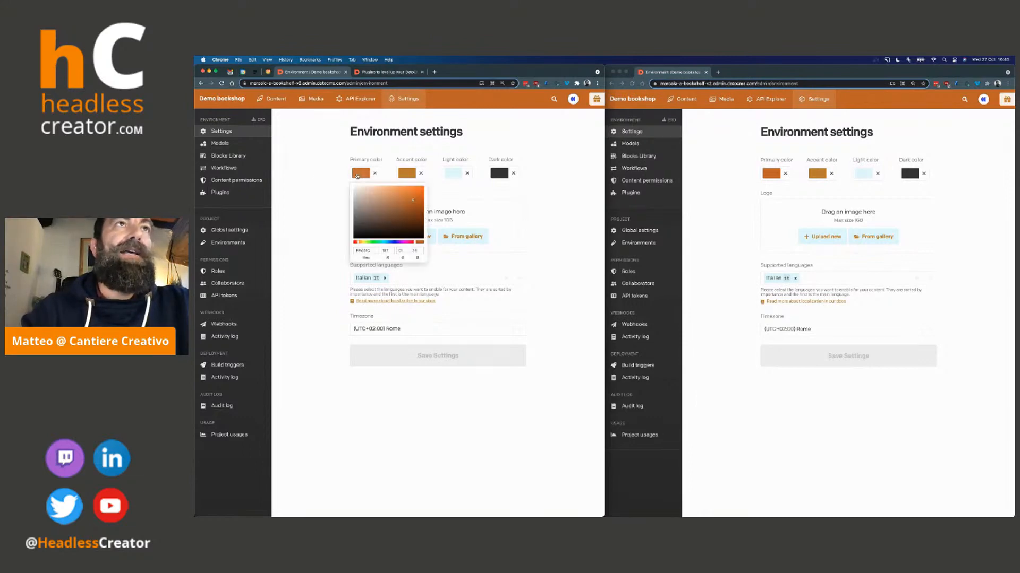
{"action": "left_click_drag", "start_coordinate": [388, 243], "coordinate": [391, 244]}
{"action": "left_click", "coordinate": [409, 192]}
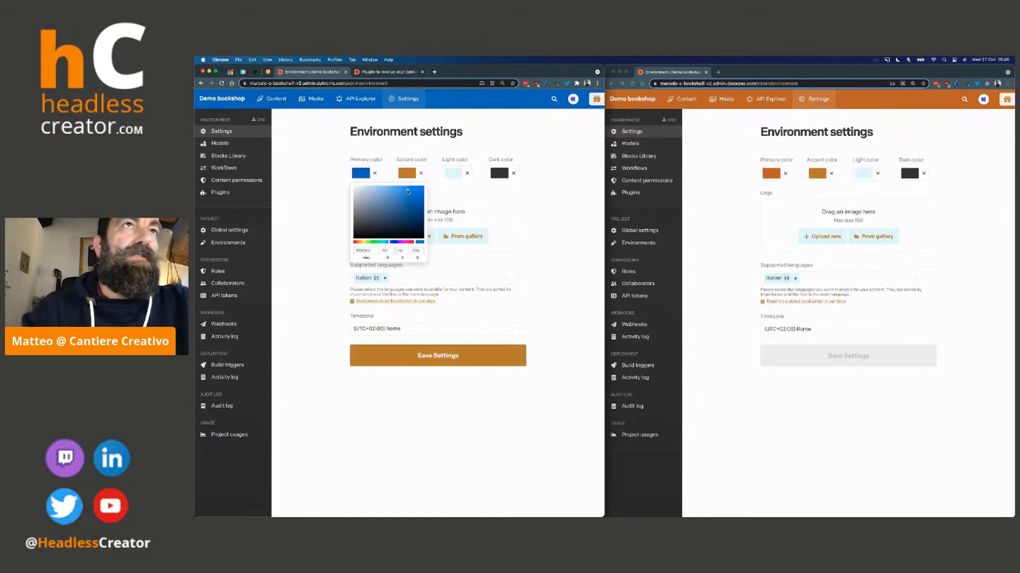
{"action": "left_click", "coordinate": [411, 193]}
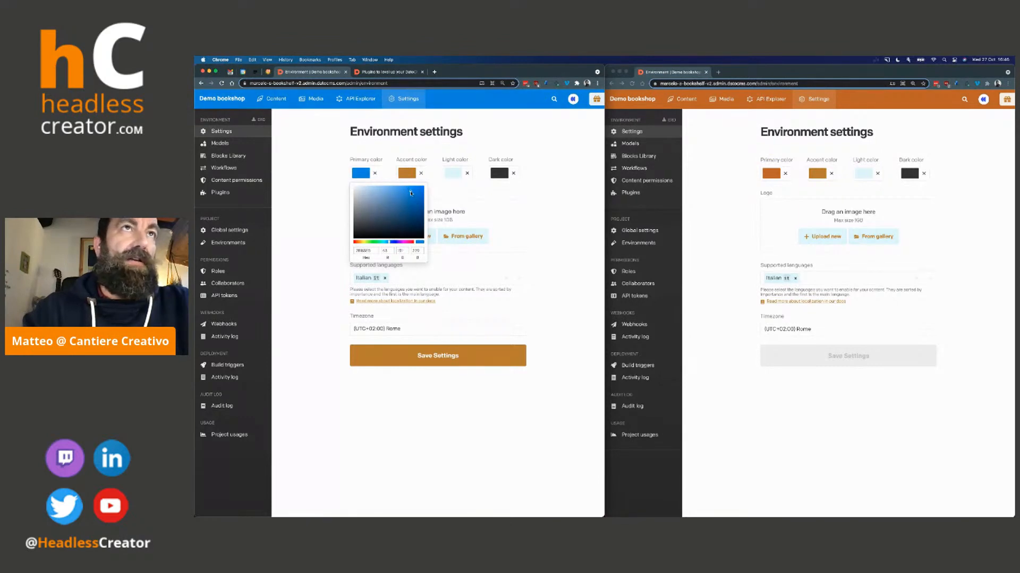
{"action": "left_click", "coordinate": [324, 180]}
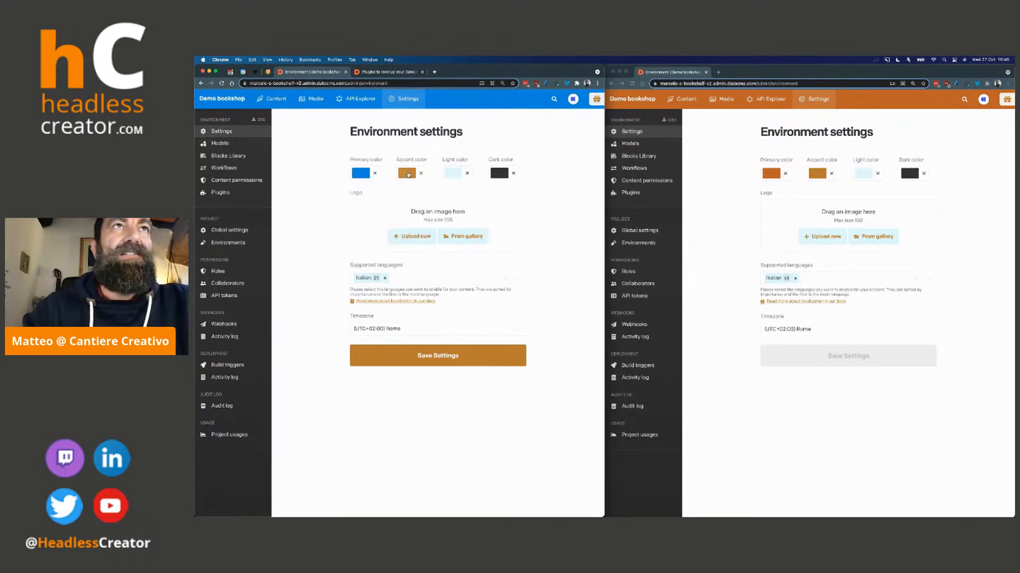
Change the environment's accent color to a light blue
{"action": "left_click", "coordinate": [408, 174]}
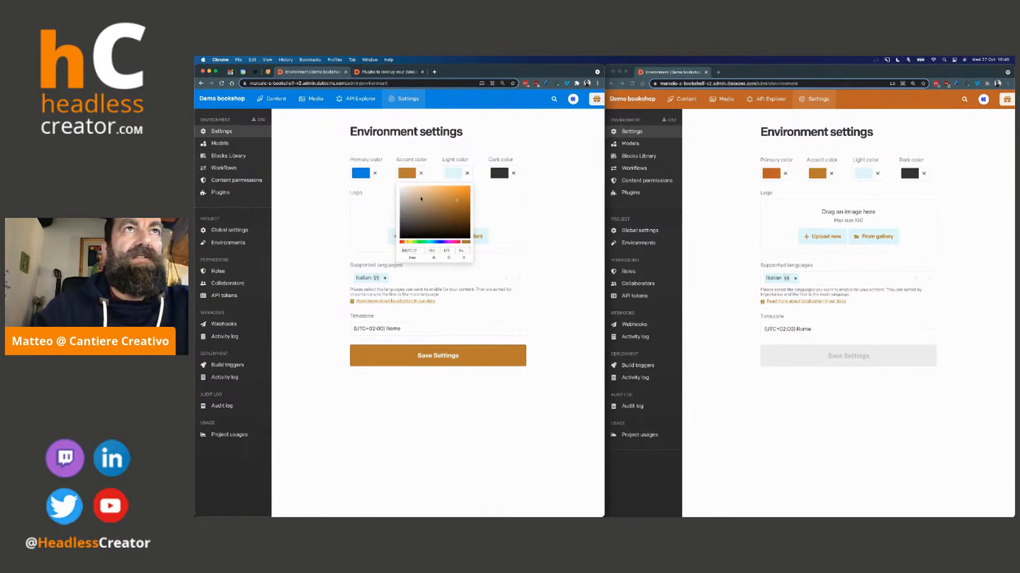
{"action": "left_click_drag", "start_coordinate": [425, 244], "coordinate": [436, 243]}
{"action": "right_click", "coordinate": [430, 244]}
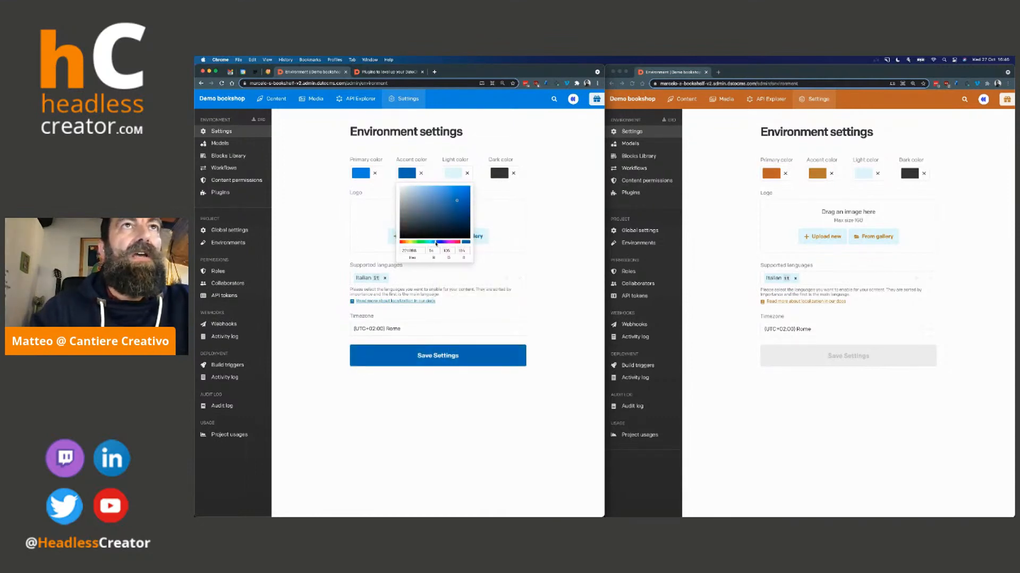
{"action": "left_click", "coordinate": [423, 195]}
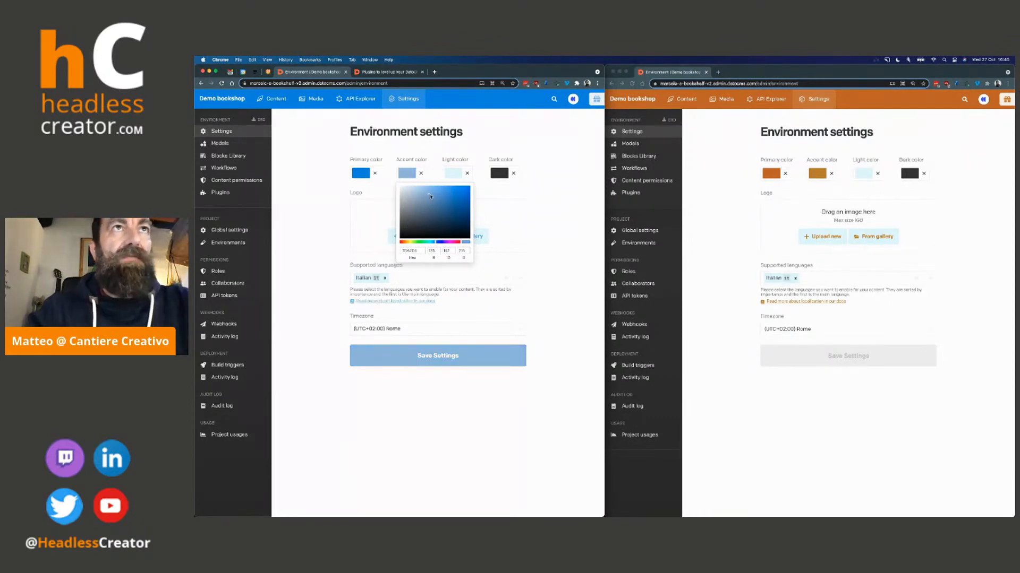
{"action": "left_click", "coordinate": [441, 198]}
{"action": "left_click_drag", "start_coordinate": [440, 198], "coordinate": [428, 191]}
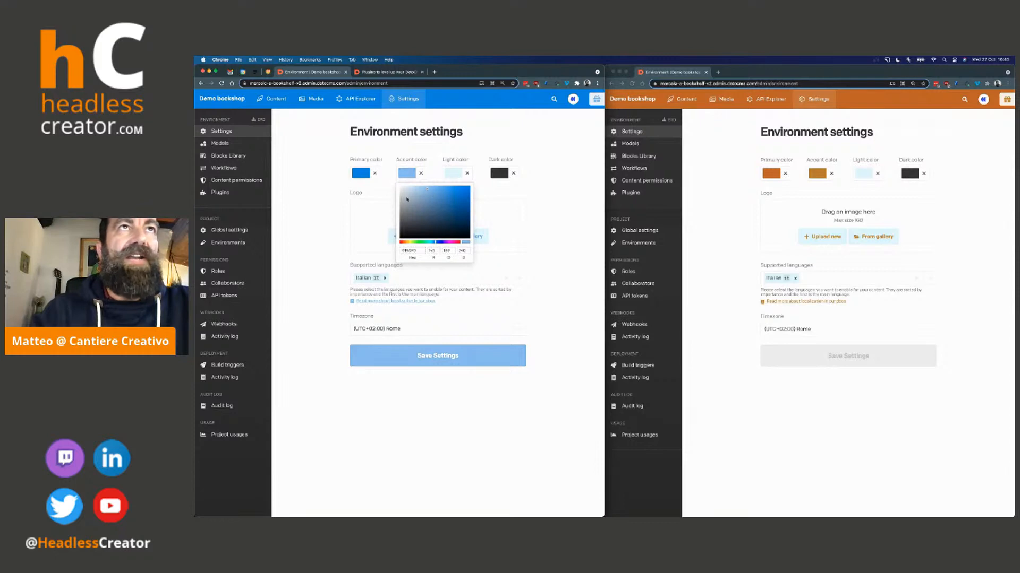
{"action": "left_click", "coordinate": [529, 239]}
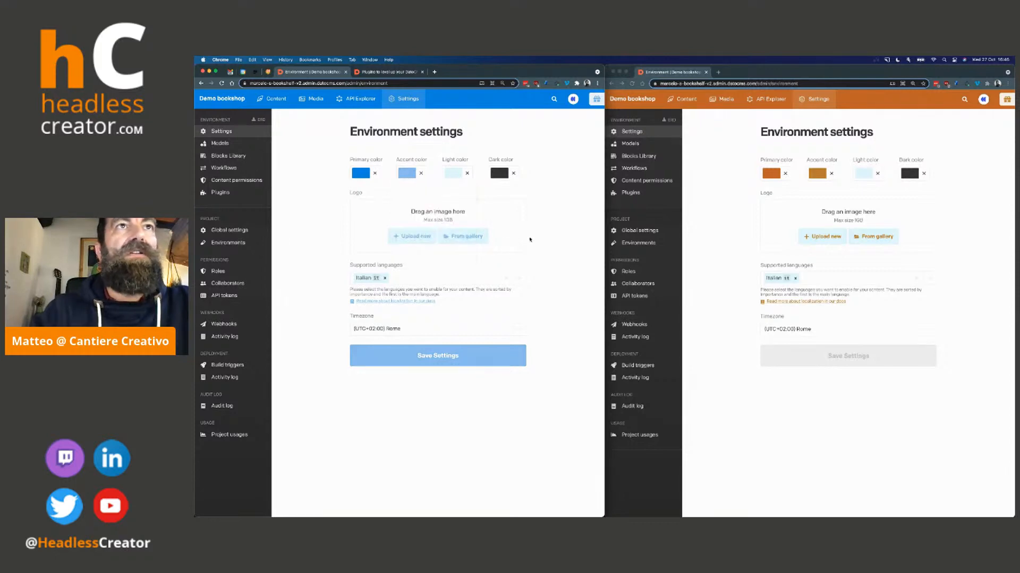
Upload cc-02-negative-white.png as the environment logo, choosing to keep uploading the new file despite the existing duplicate asset
{"action": "left_click", "coordinate": [427, 240]}
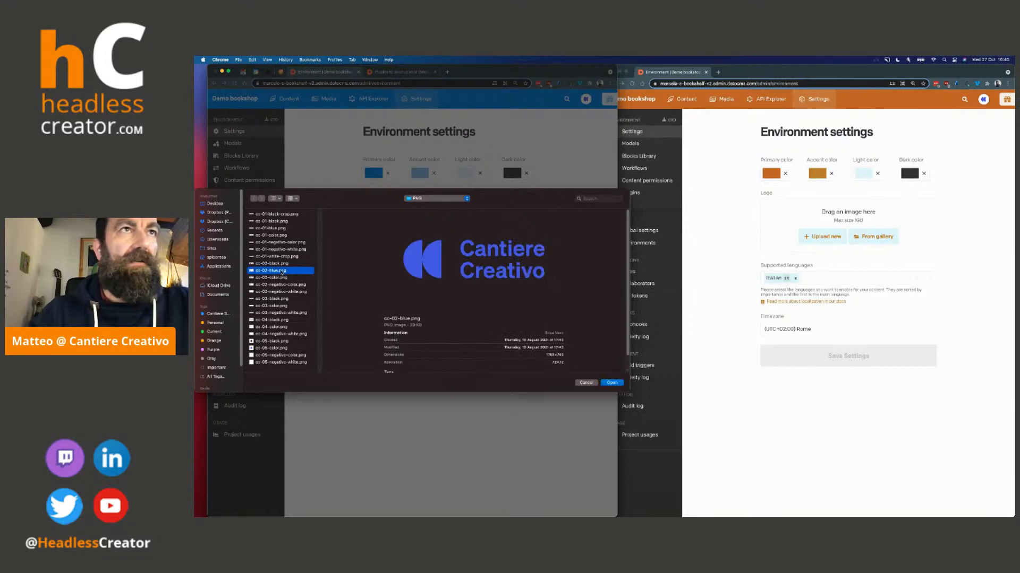
{"action": "key", "text": "Down"}
{"action": "key", "text": "Down"}
{"action": "key", "text": "Down"}
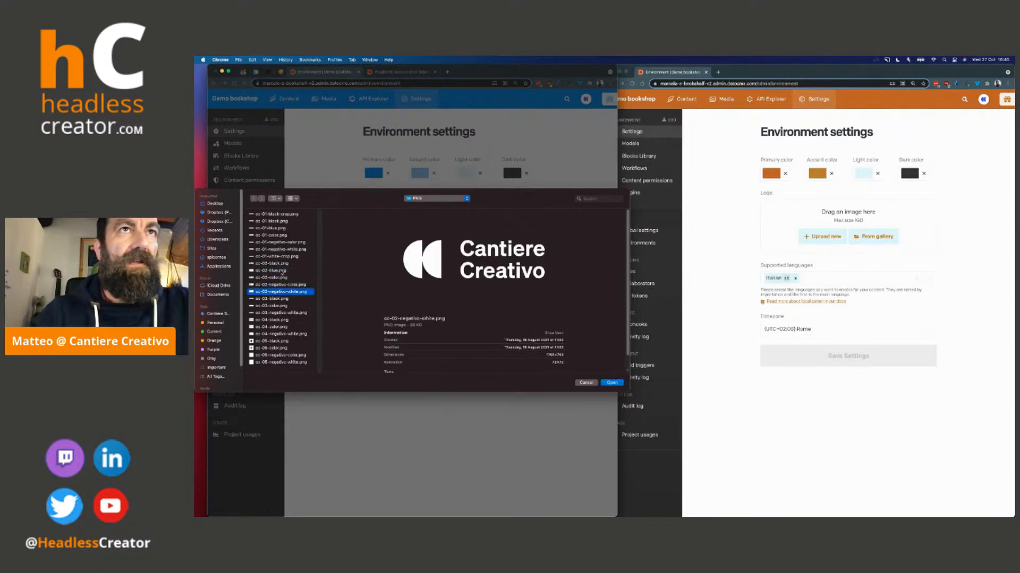
{"action": "key", "text": "Return"}
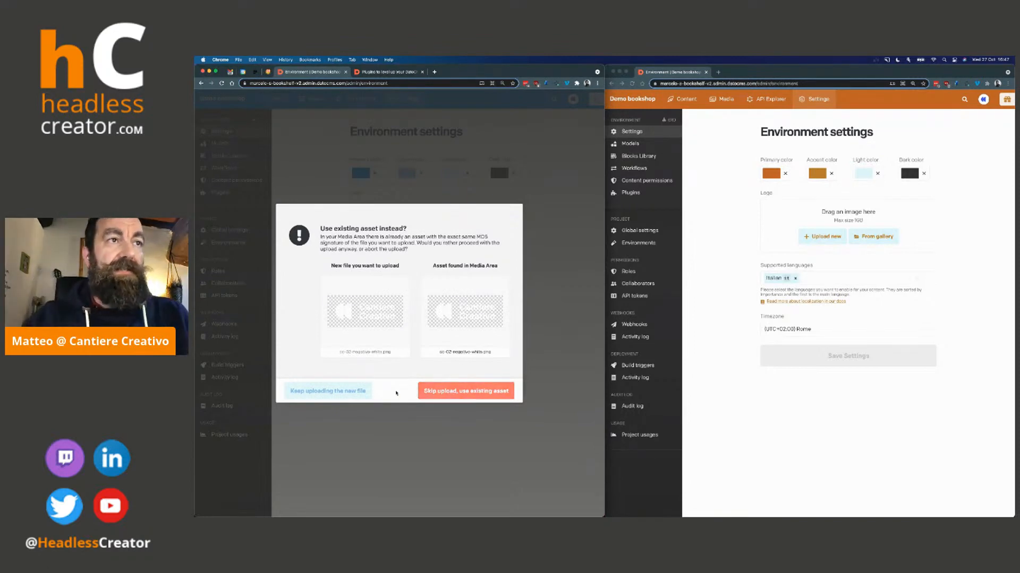
{"action": "left_click", "coordinate": [338, 390]}
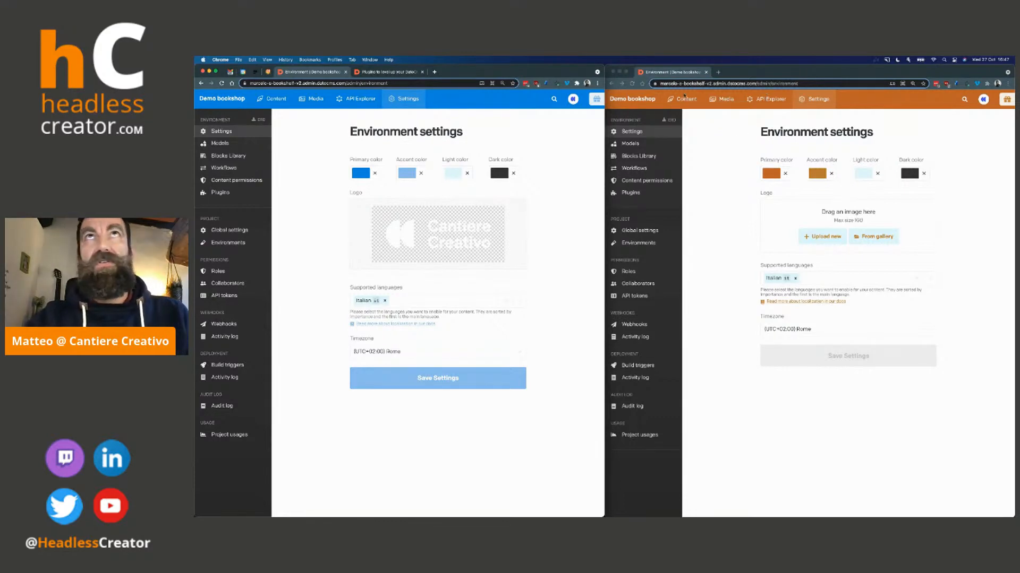
Save the environment settings with the new colors and logo
{"action": "left_click", "coordinate": [400, 82]}
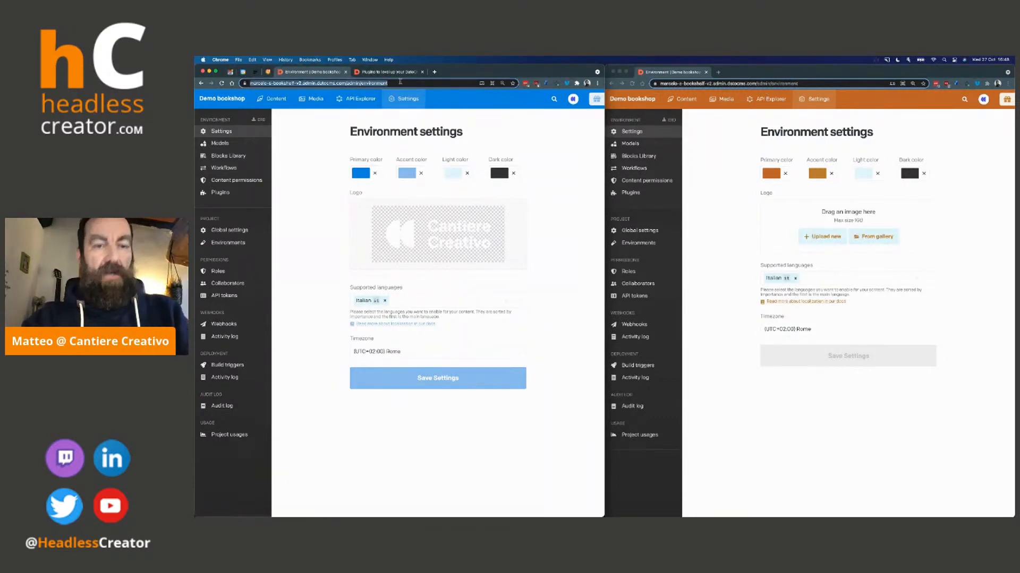
{"action": "left_click", "coordinate": [708, 84]}
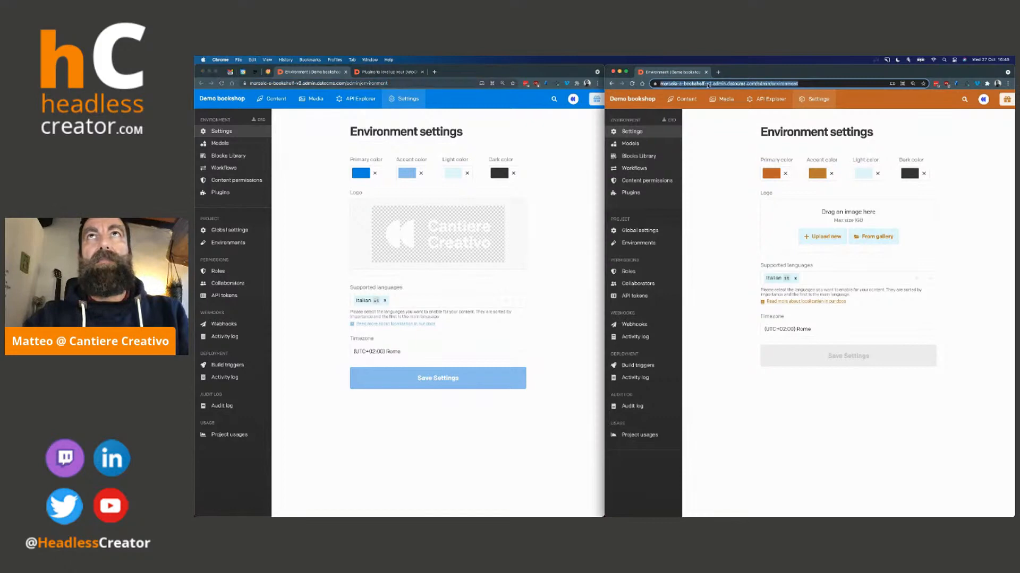
{"action": "left_click", "coordinate": [546, 135]}
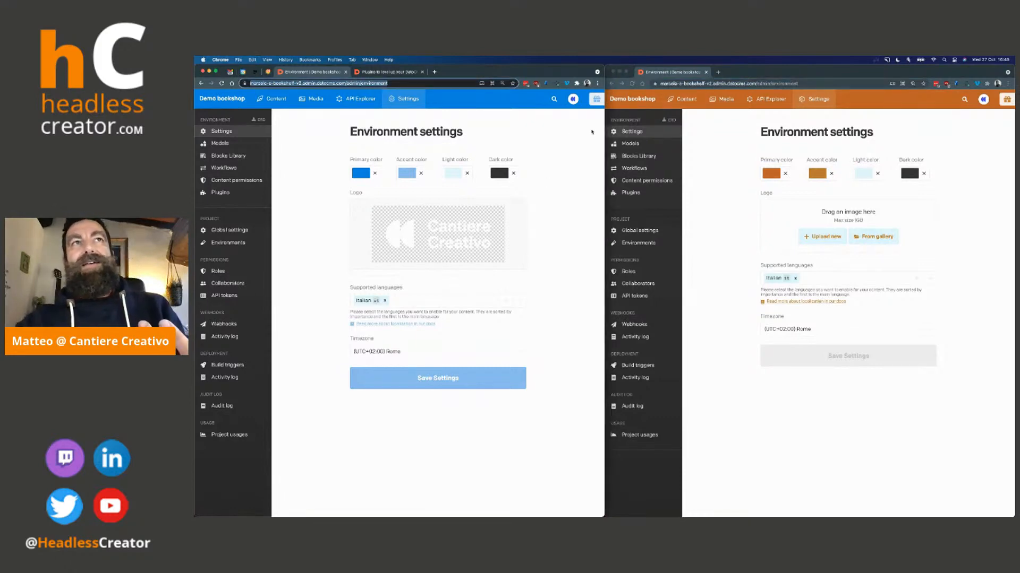
{"action": "left_click", "coordinate": [592, 246]}
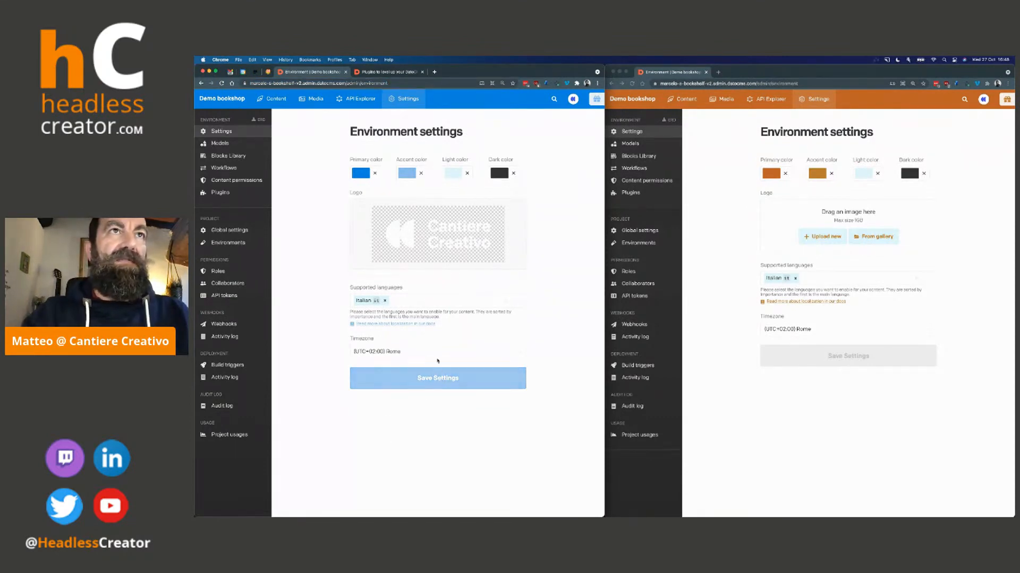
{"action": "left_click", "coordinate": [440, 376]}
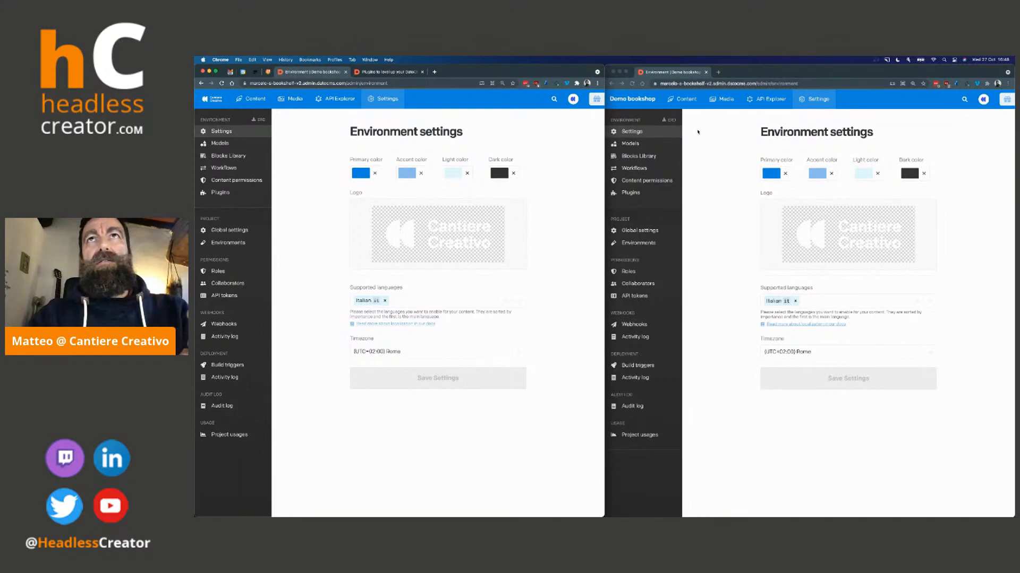
Reload the environment settings page in the second browser window to show the new branding
{"action": "left_click", "coordinate": [681, 84]}
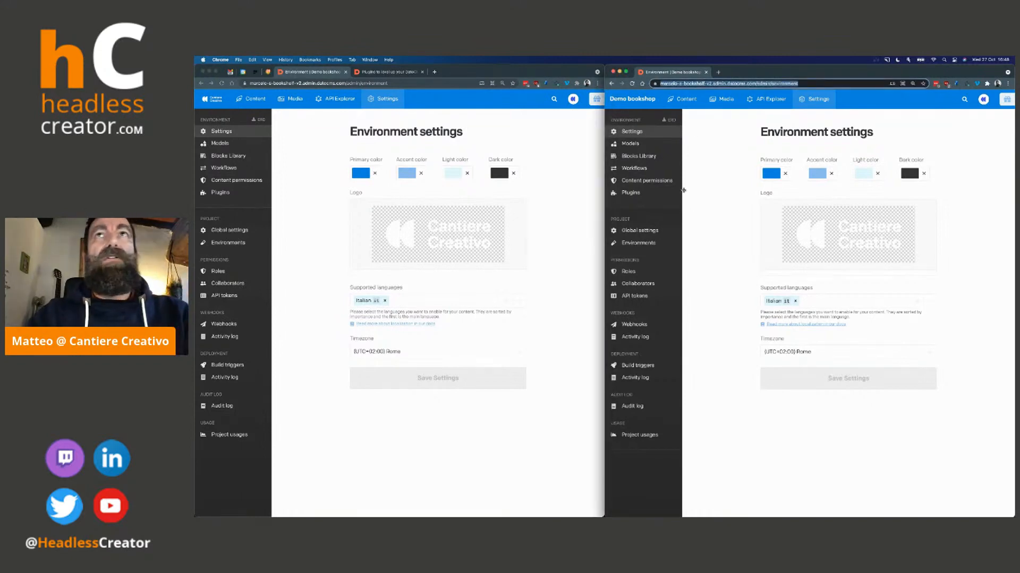
{"action": "left_click", "coordinate": [691, 149]}
{"action": "left_click", "coordinate": [631, 83]}
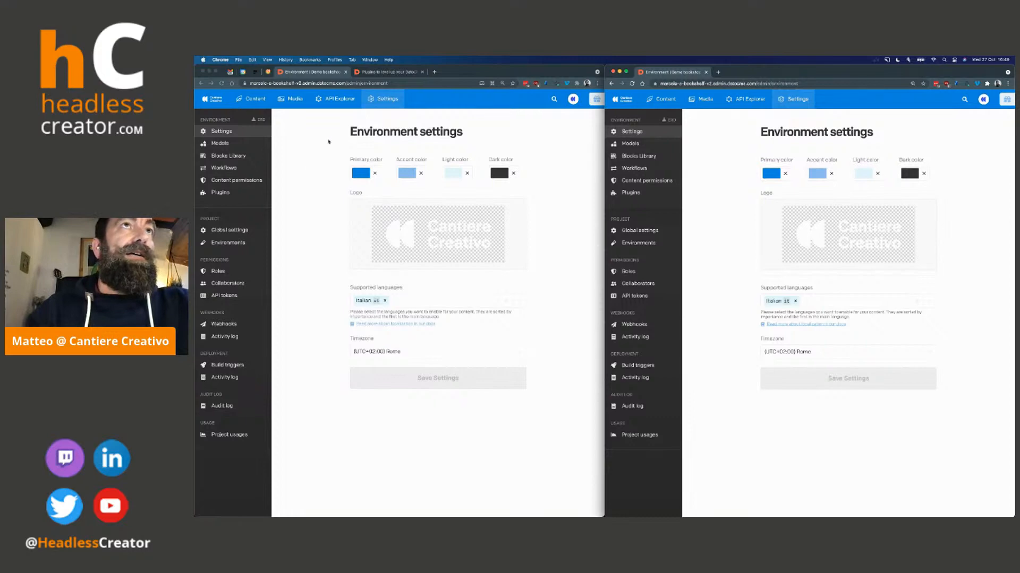
Create a new model named Tome in the environment's models, leaving it as a multi-record collection
{"action": "left_click", "coordinate": [220, 143]}
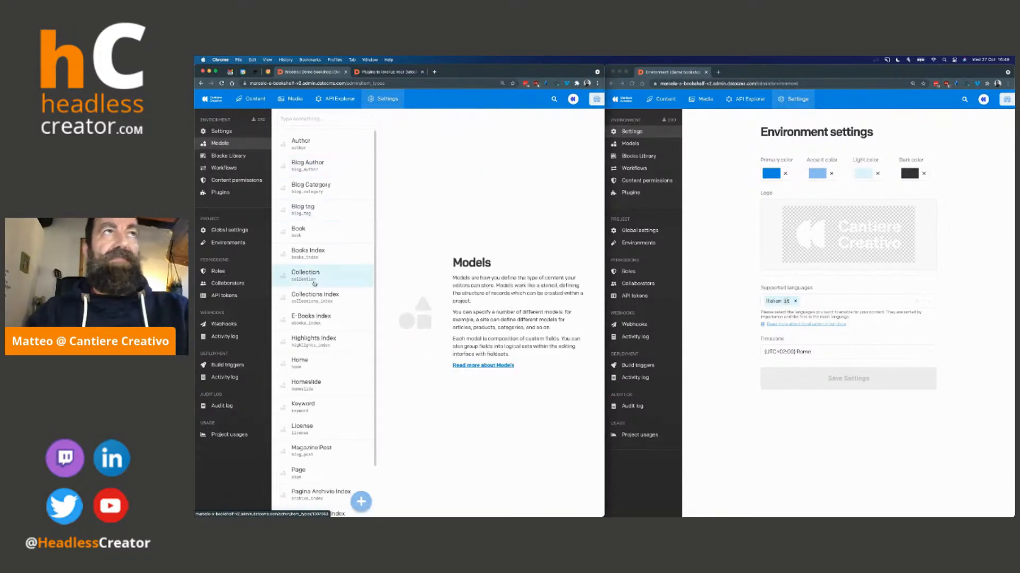
{"action": "scroll", "coordinate": [314, 289], "scroll_direction": "down", "scroll_amount": 2}
{"action": "scroll", "coordinate": [314, 289], "scroll_direction": "up", "scroll_amount": 2}
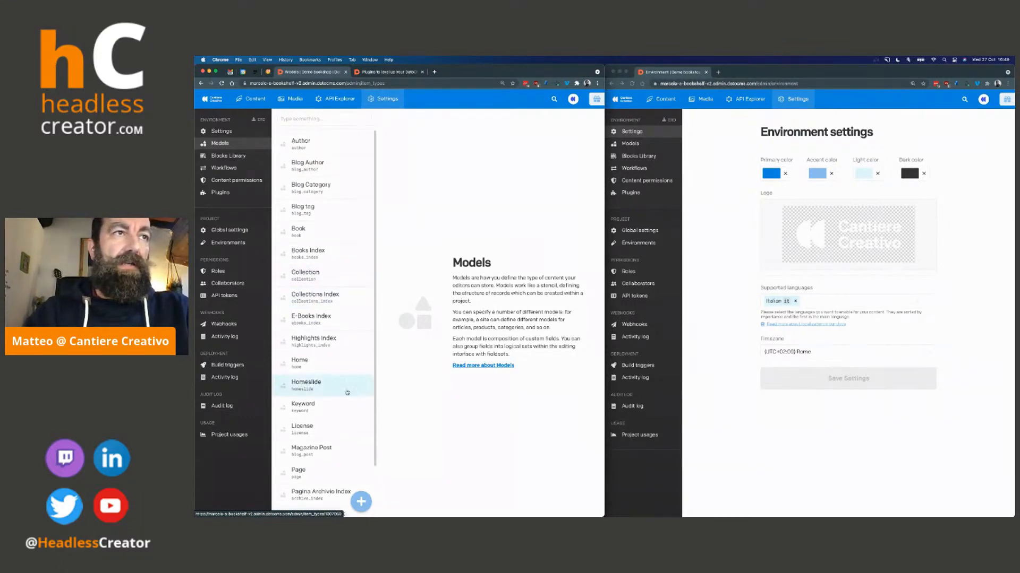
{"action": "scroll", "coordinate": [345, 417], "scroll_direction": "down", "scroll_amount": 2}
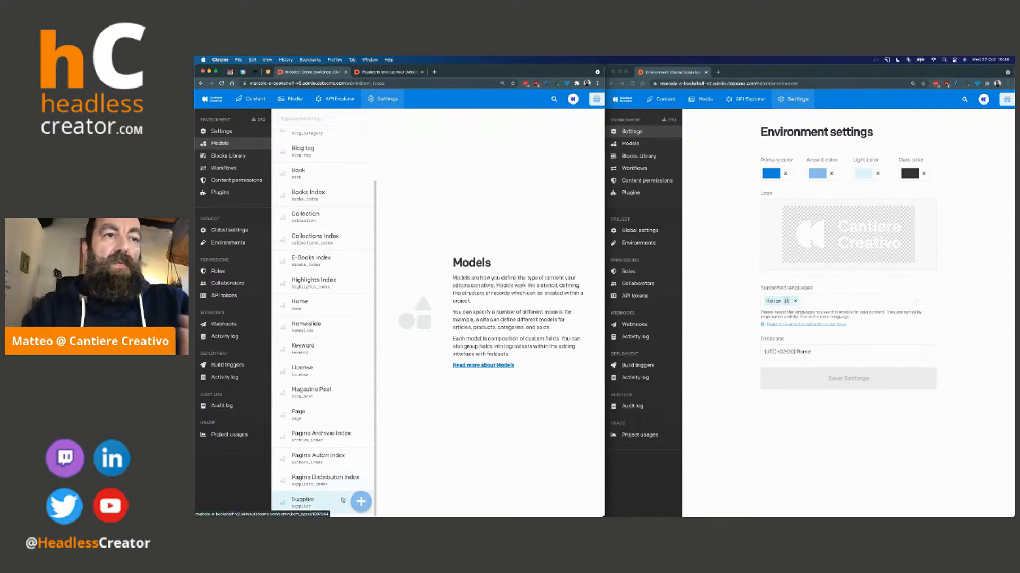
{"action": "scroll", "coordinate": [320, 373], "scroll_direction": "up", "scroll_amount": 1}
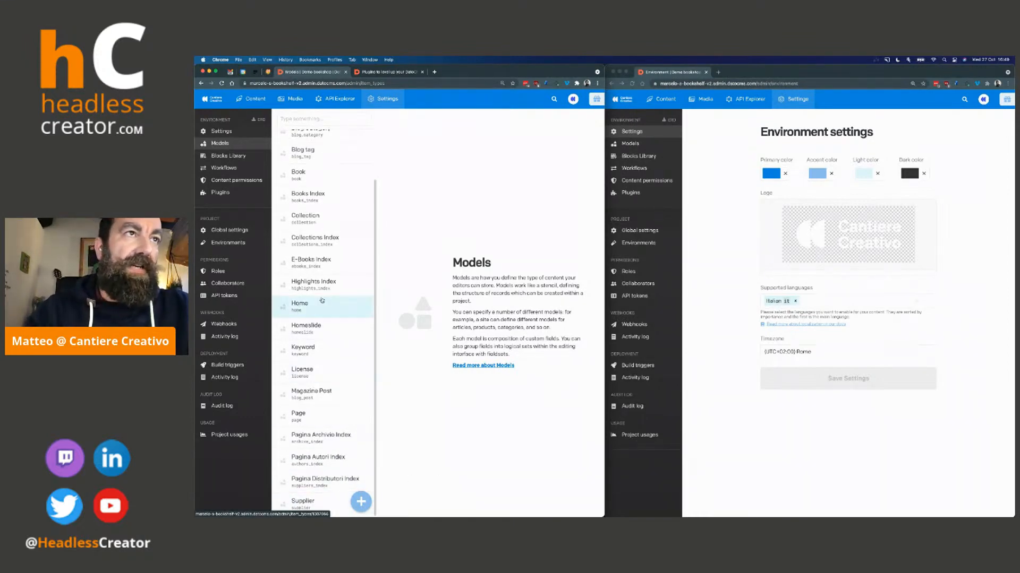
{"action": "left_click", "coordinate": [361, 501]}
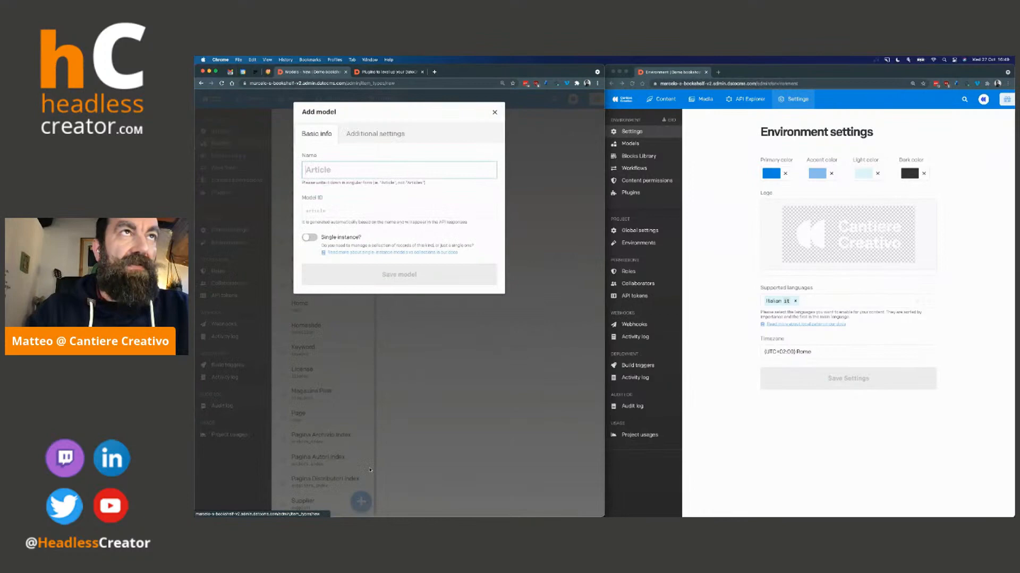
{"action": "left_click", "coordinate": [339, 171]}
{"action": "type", "text": "Tome"}
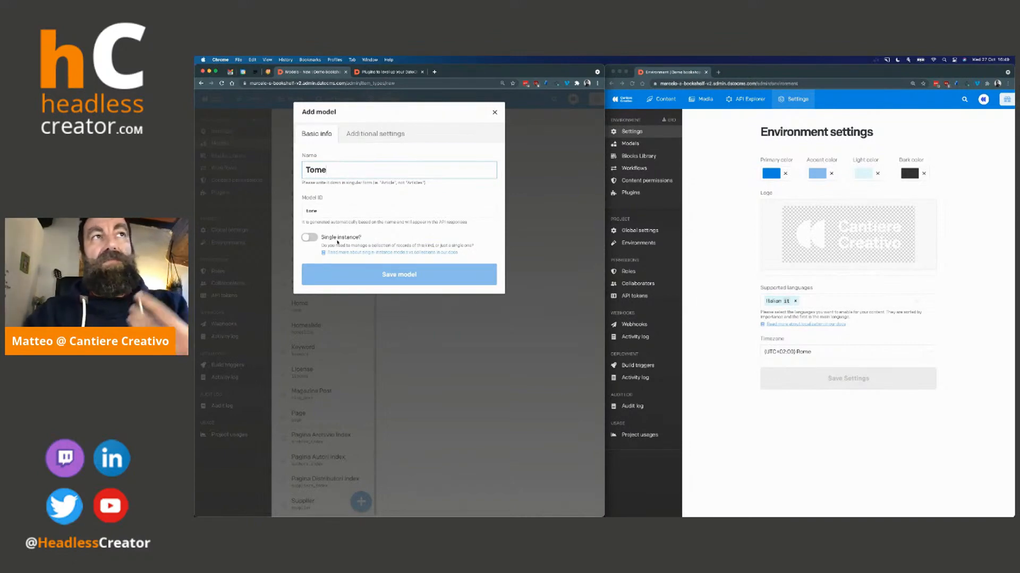
{"action": "left_click", "coordinate": [417, 277]}
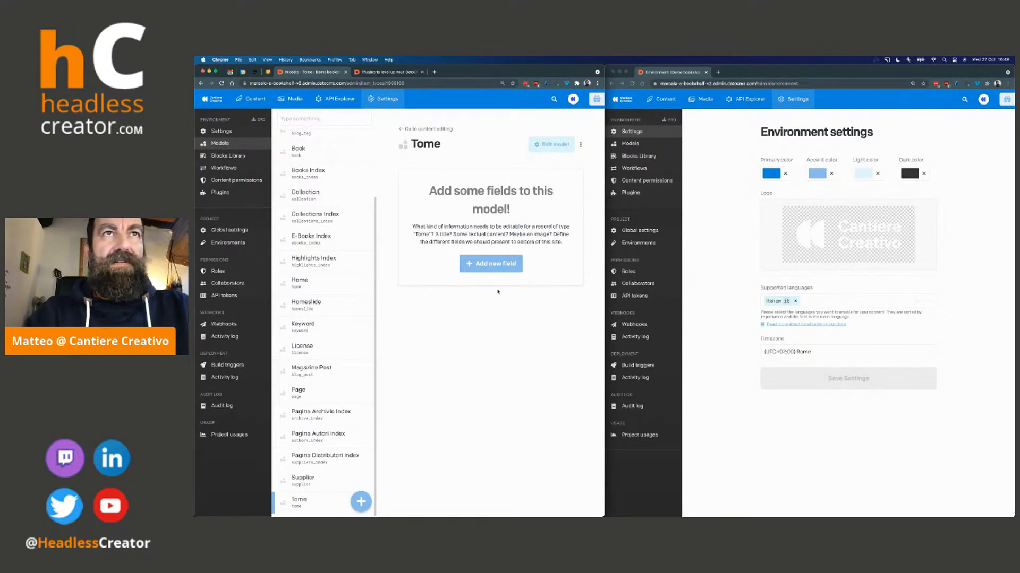
Add a single-line string field named Title to the Tome model
{"action": "left_click", "coordinate": [490, 264]}
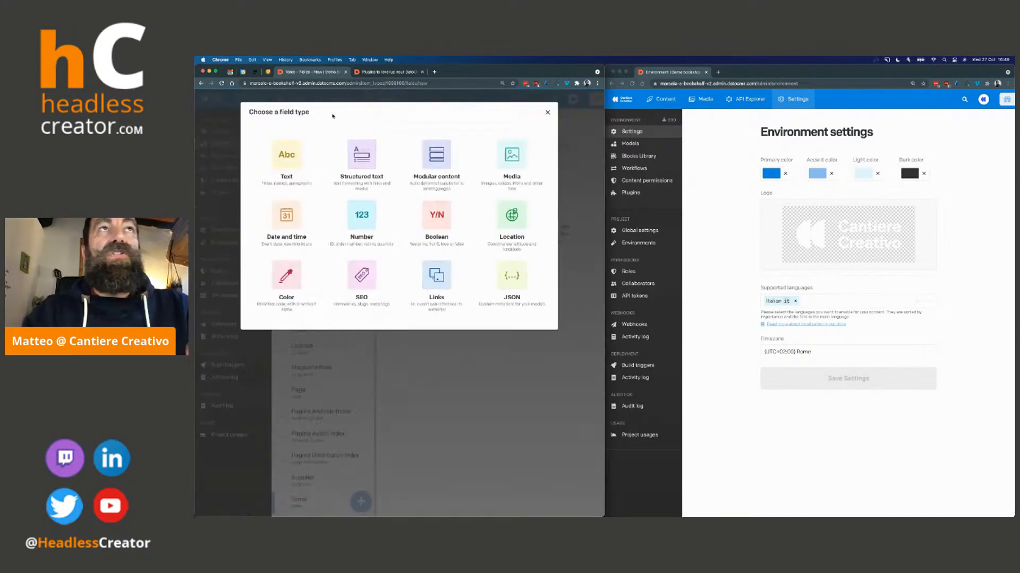
{"action": "left_click", "coordinate": [284, 155]}
{"action": "left_click", "coordinate": [361, 141]}
{"action": "left_click", "coordinate": [327, 169]}
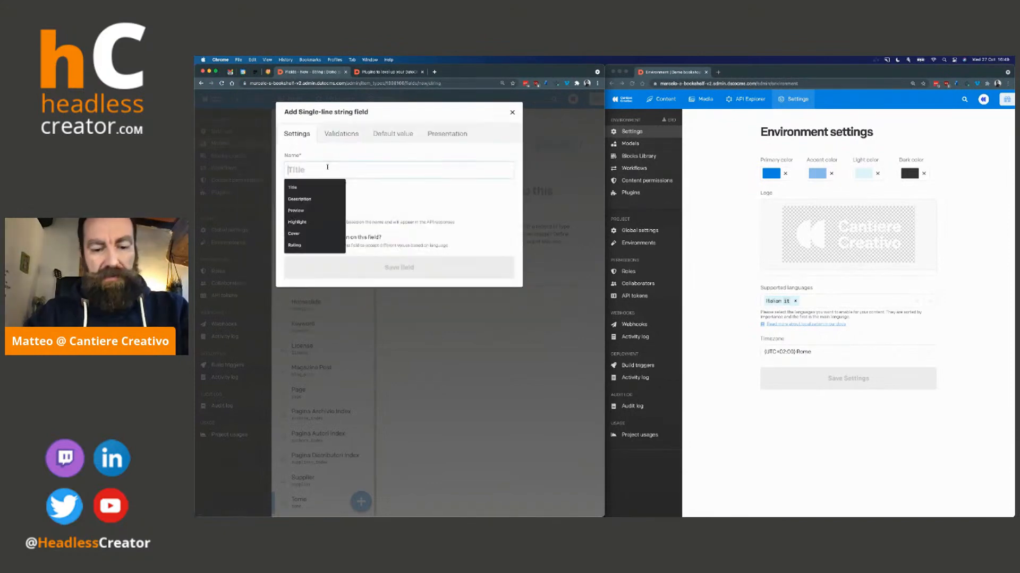
{"action": "type", "text": "Title"}
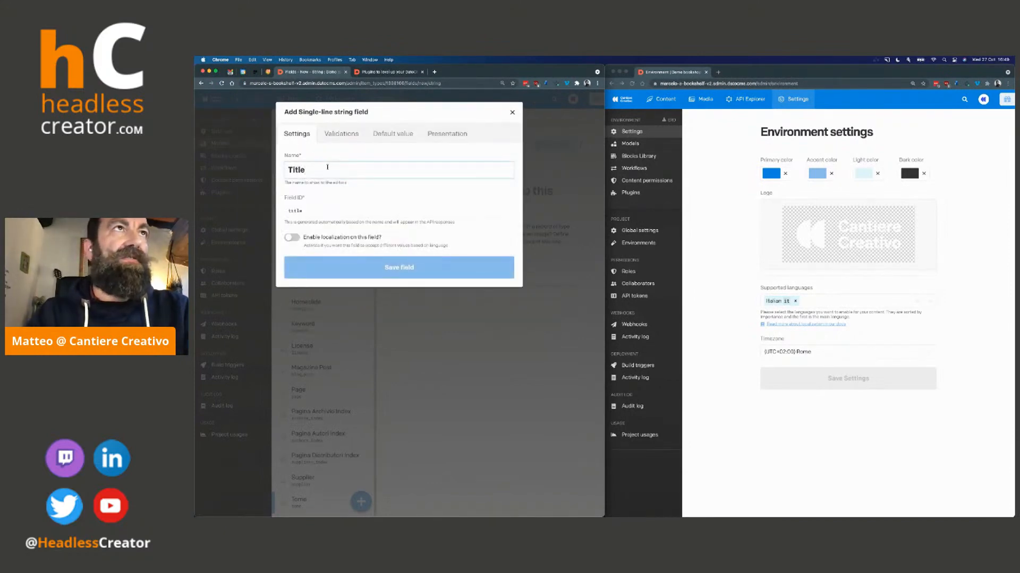
{"action": "key", "text": "Return"}
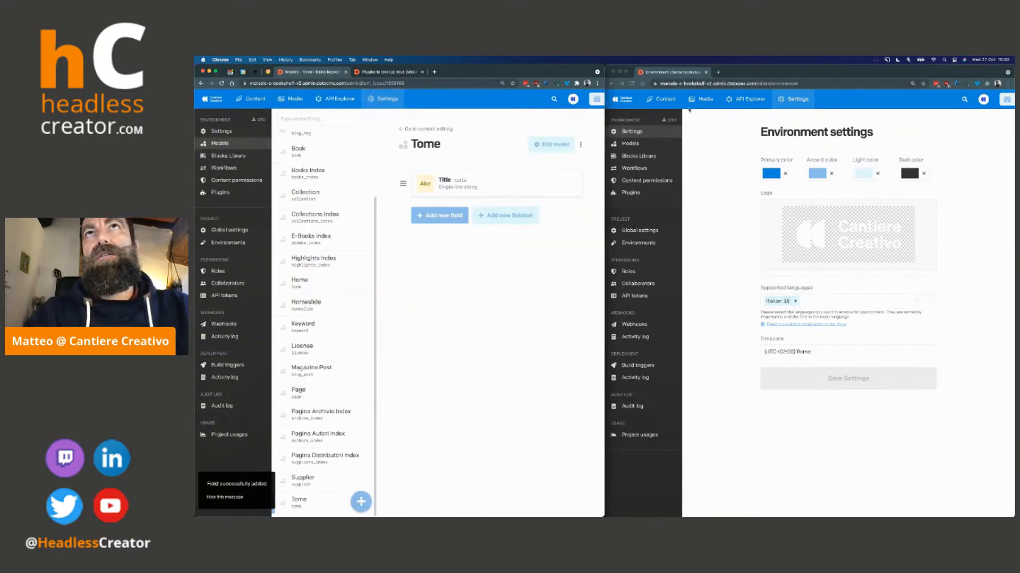
Open the form for a new record in the Tome collection in the second browser window
{"action": "left_click", "coordinate": [662, 98]}
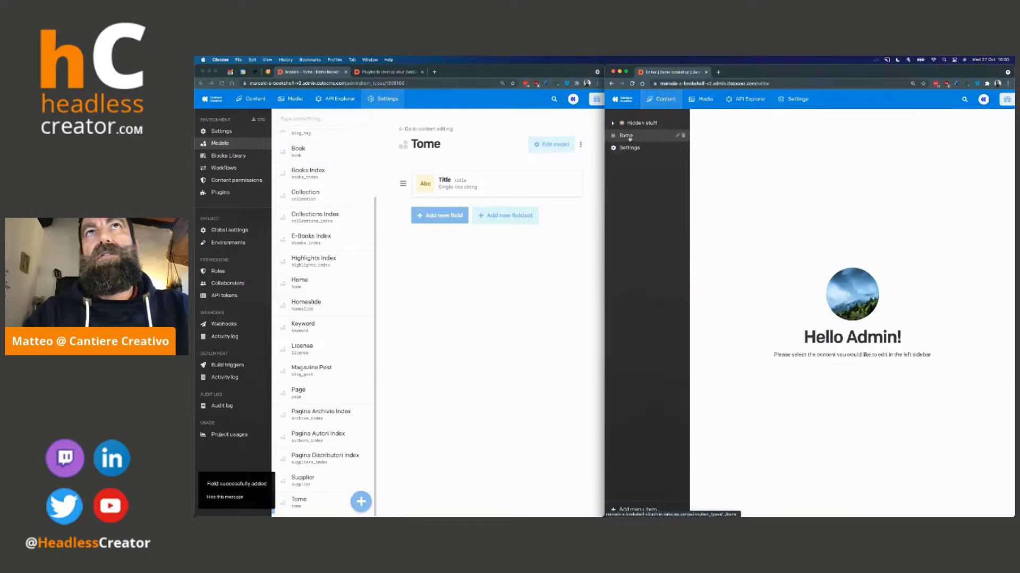
{"action": "left_click", "coordinate": [628, 137]}
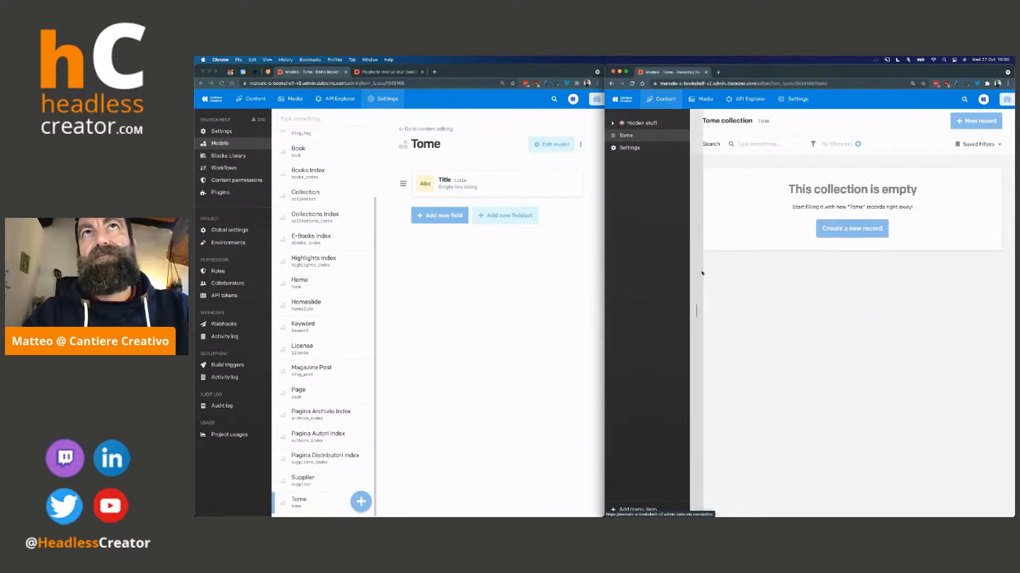
{"action": "left_click", "coordinate": [850, 230]}
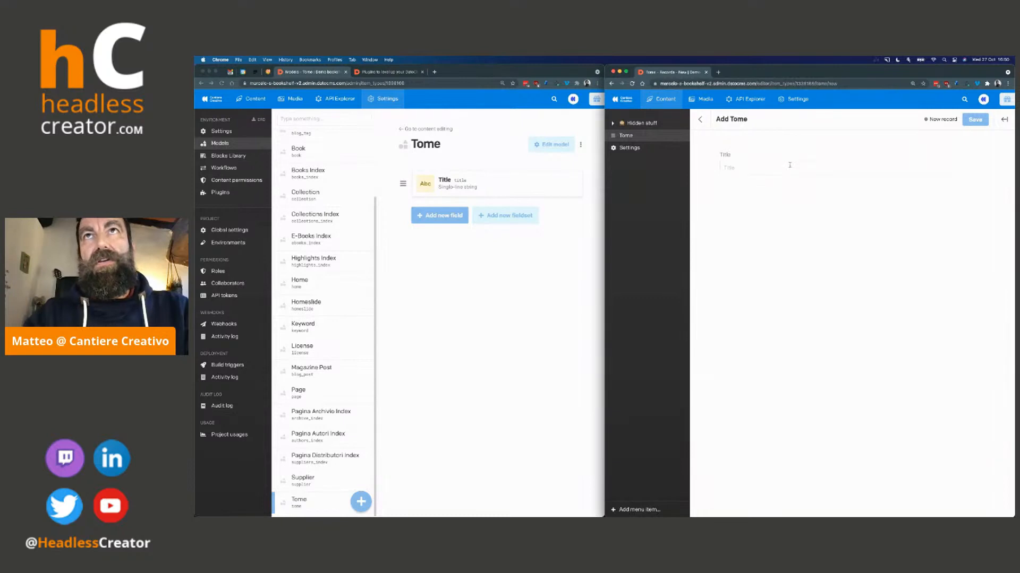
Add a structured text field named Description to the Tome model in the first browser window
{"action": "left_click", "coordinate": [478, 267]}
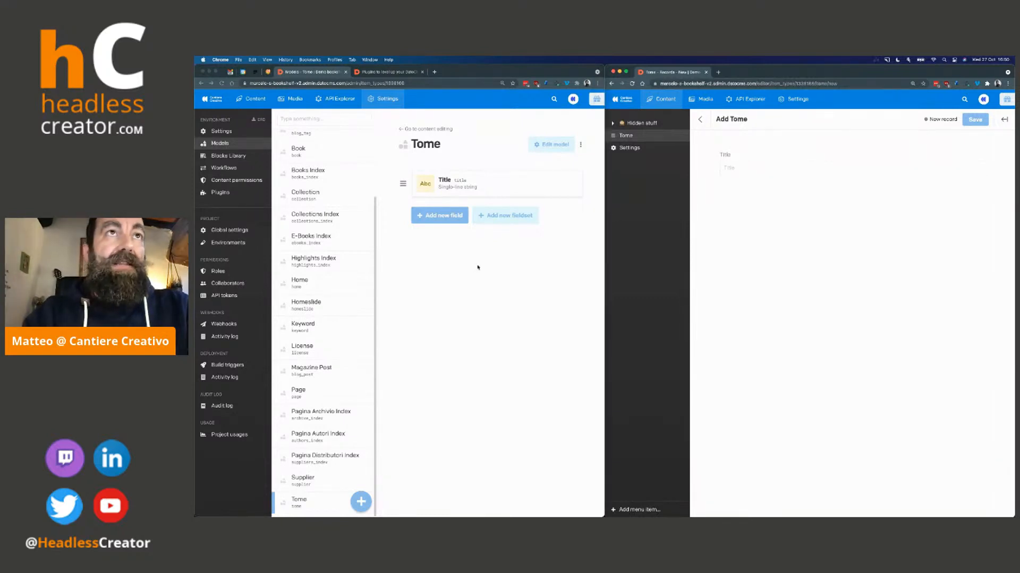
{"action": "left_click", "coordinate": [444, 215]}
{"action": "left_click", "coordinate": [366, 158]}
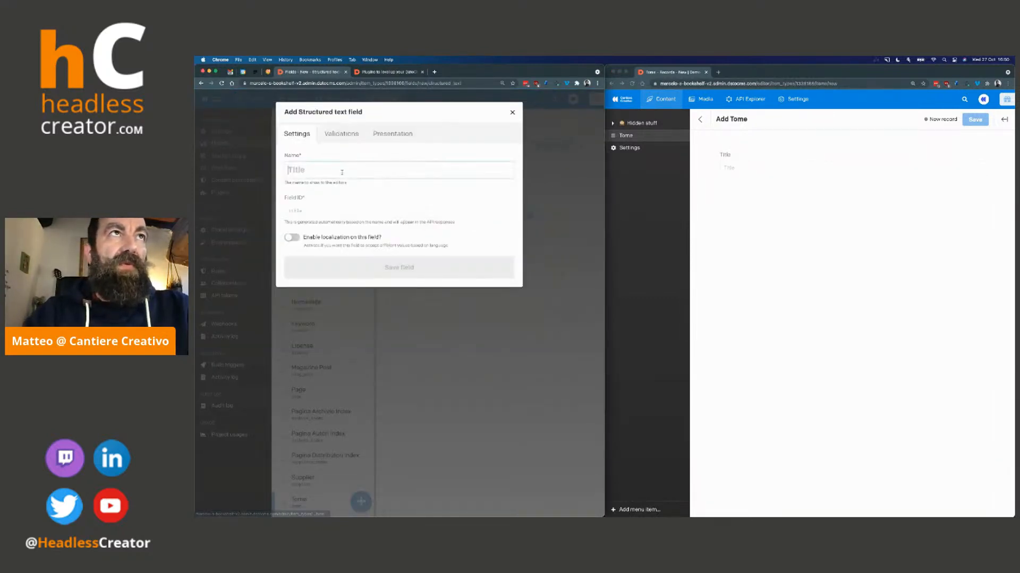
{"action": "type", "text": "De"}
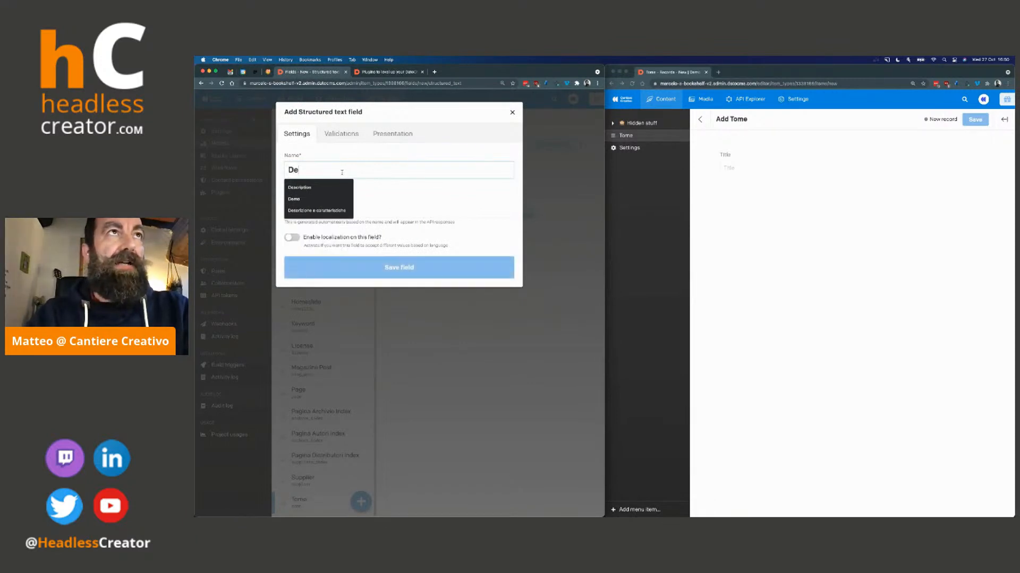
{"action": "type", "text": "scri"}
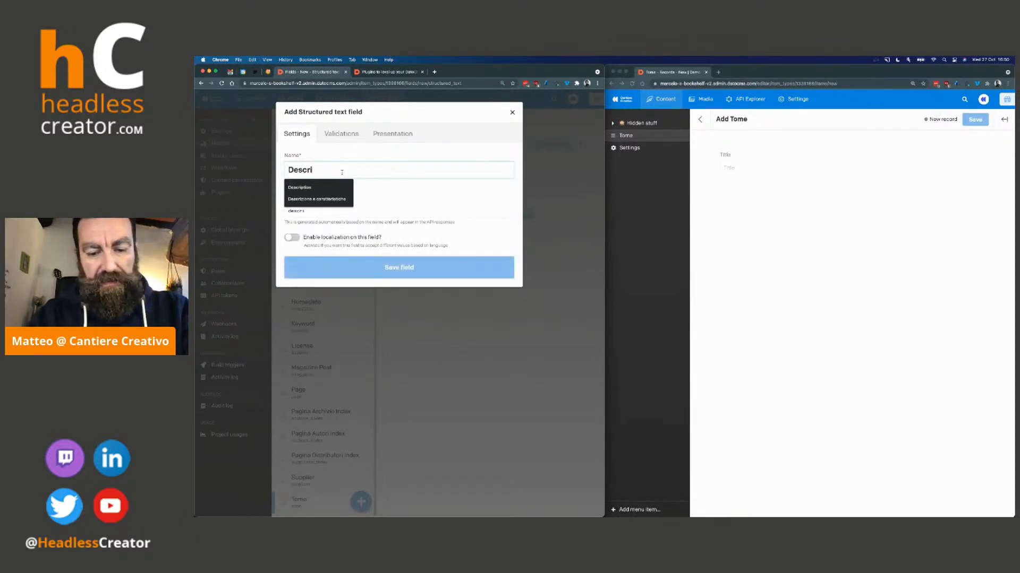
{"action": "type", "text": "ption"}
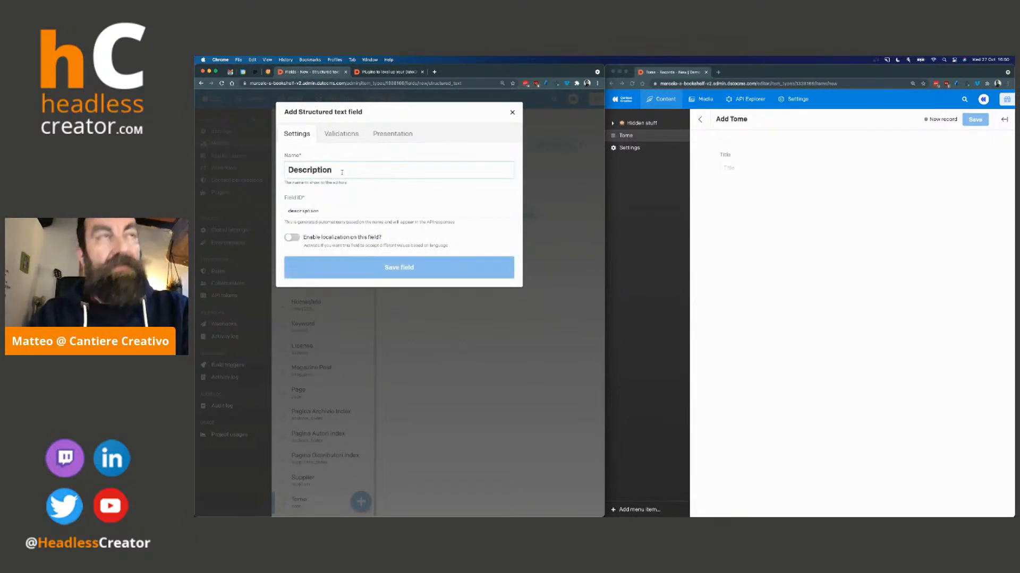
{"action": "left_click", "coordinate": [414, 270]}
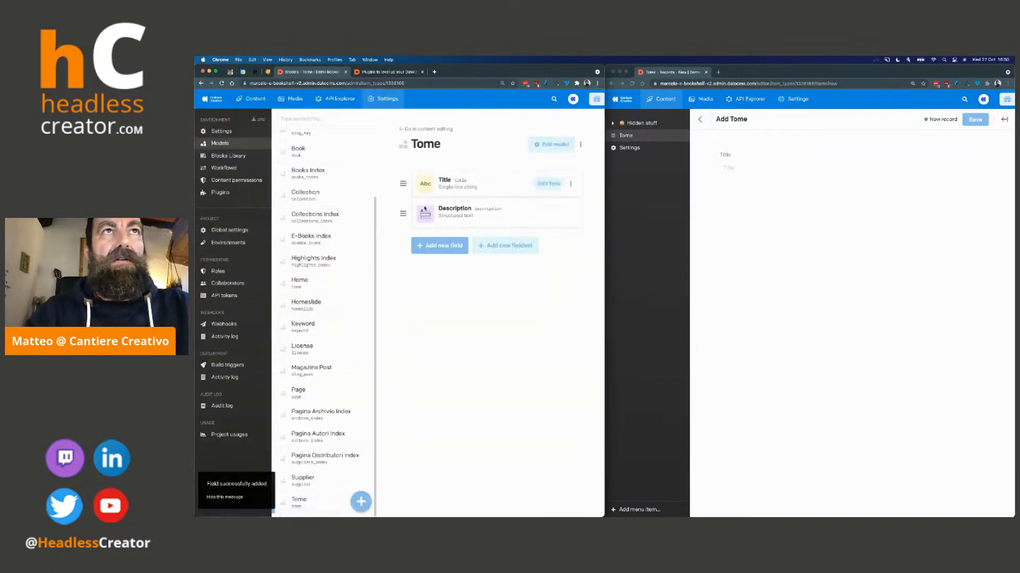